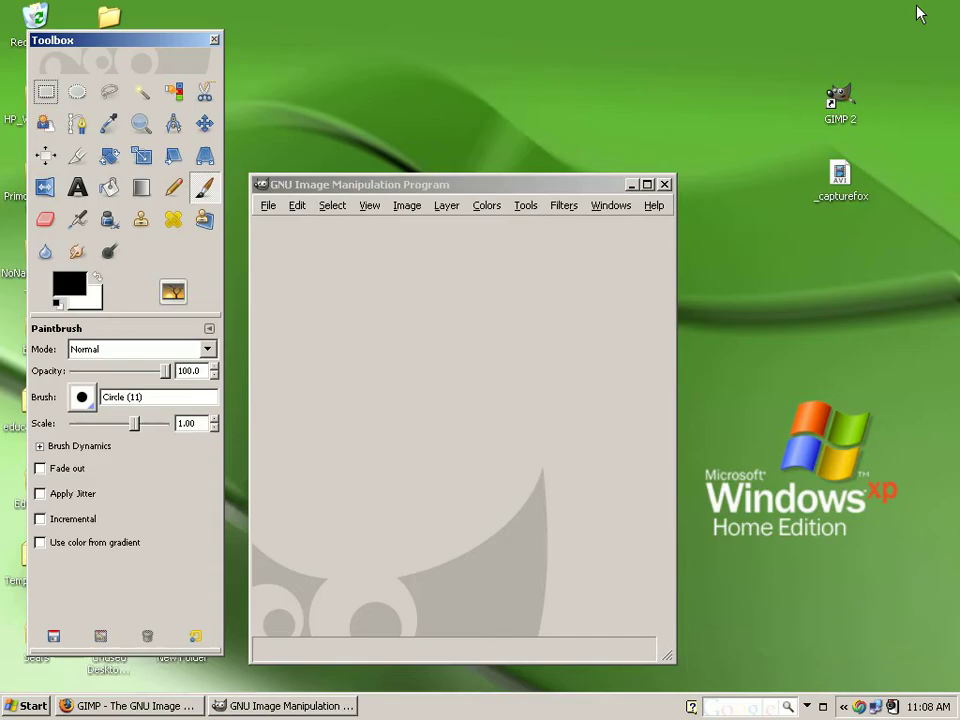
Step: Minimize the Firefox window showing gimp.org so GIMP's Toolbox and empty image window are visible
{"action": "left_click", "coordinate": [917, 9]}
Step: Bring GIMP forward and open the Create a New Image dialog from the File menu
{"action": "left_click", "coordinate": [272, 212]}
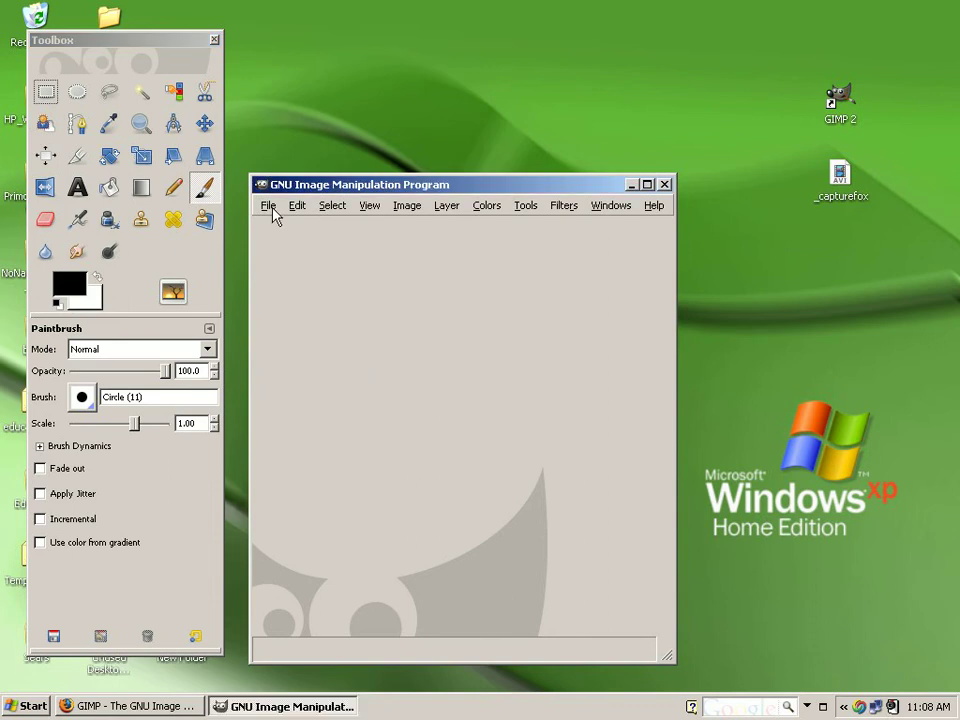
{"action": "left_click", "coordinate": [273, 208]}
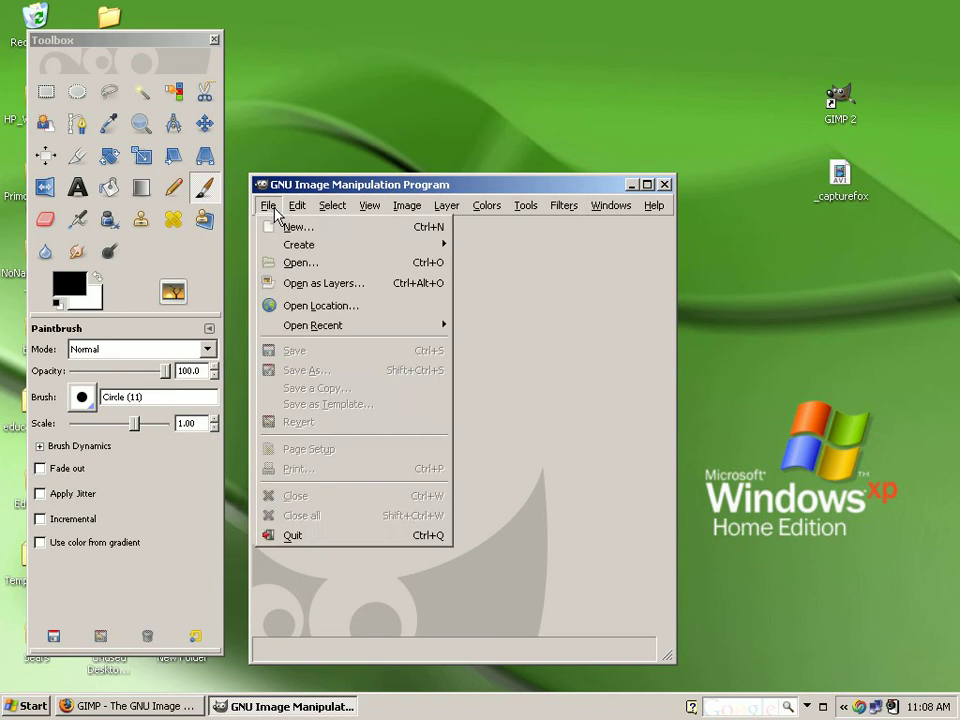
{"action": "left_click", "coordinate": [286, 228]}
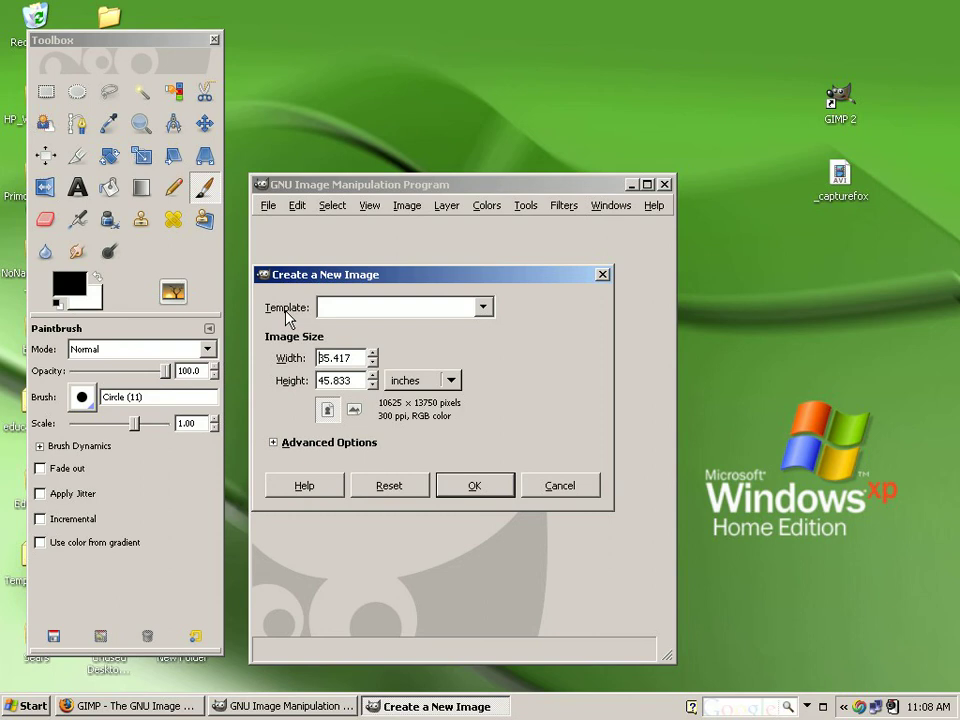
Step: Apply the US-Letter (300ppi) template and check its 2550 × 3300 pixel size, then return to inches
{"action": "left_click", "coordinate": [483, 309]}
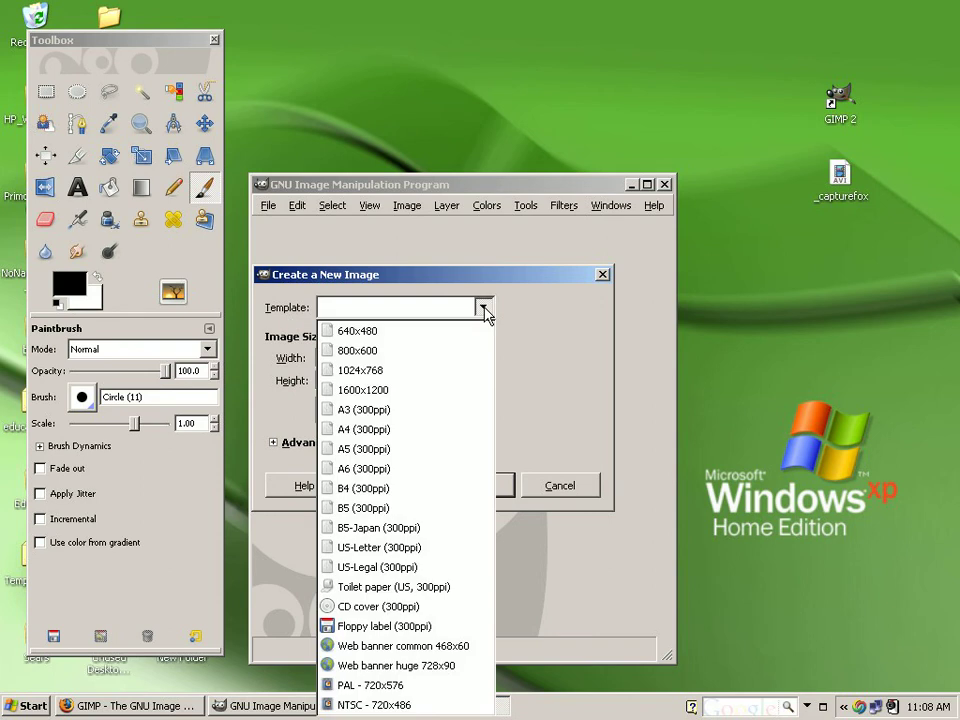
{"action": "left_click", "coordinate": [384, 552]}
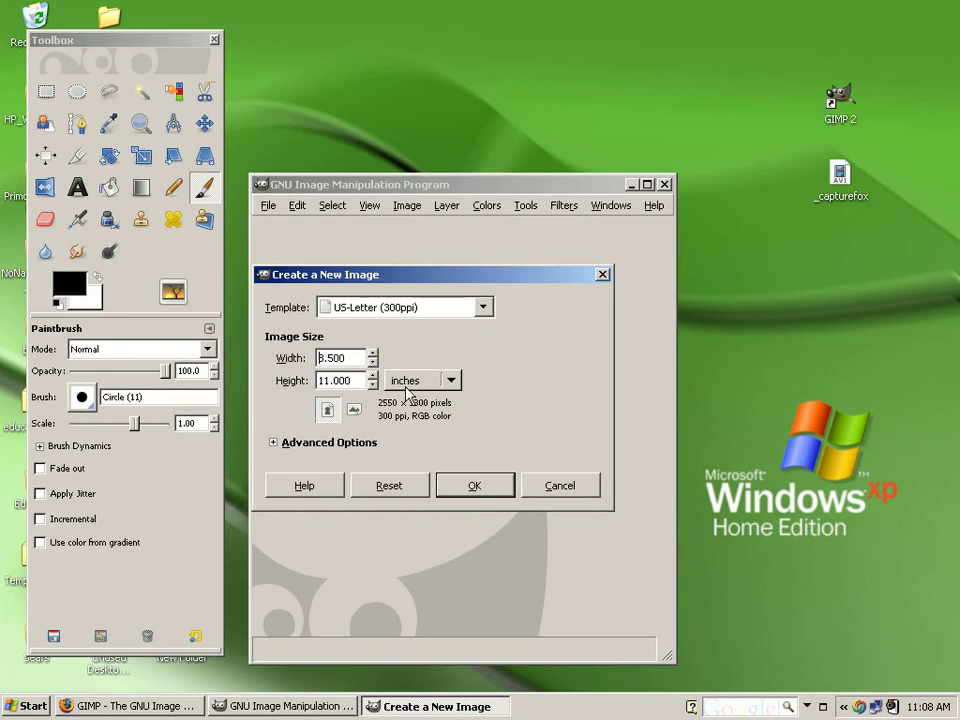
{"action": "left_click", "coordinate": [450, 382]}
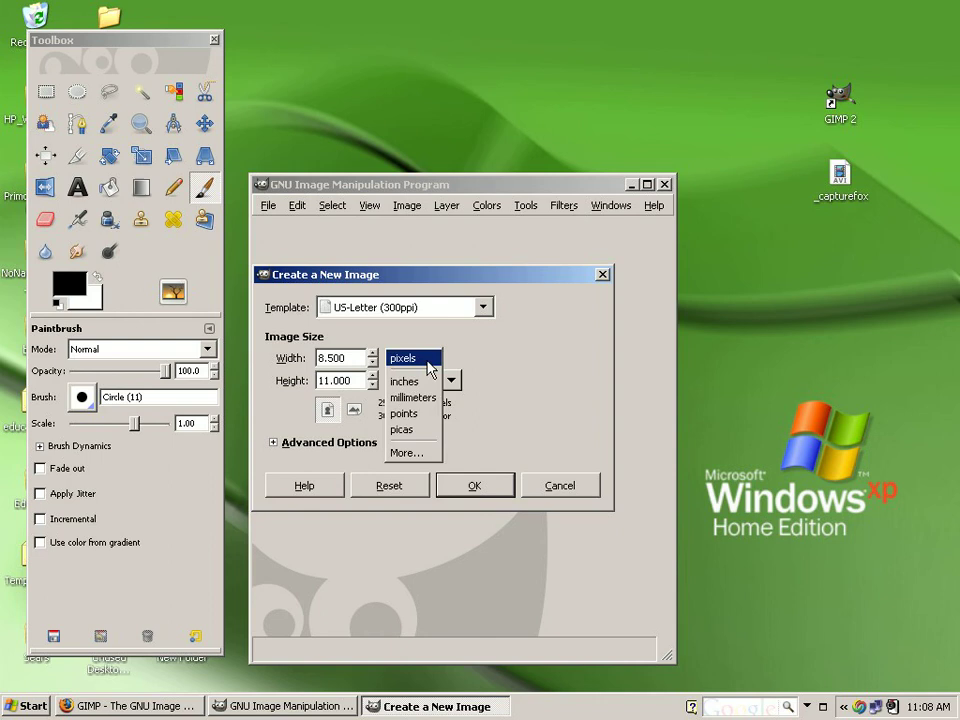
{"action": "left_click", "coordinate": [428, 362]}
{"action": "left_click", "coordinate": [452, 382]}
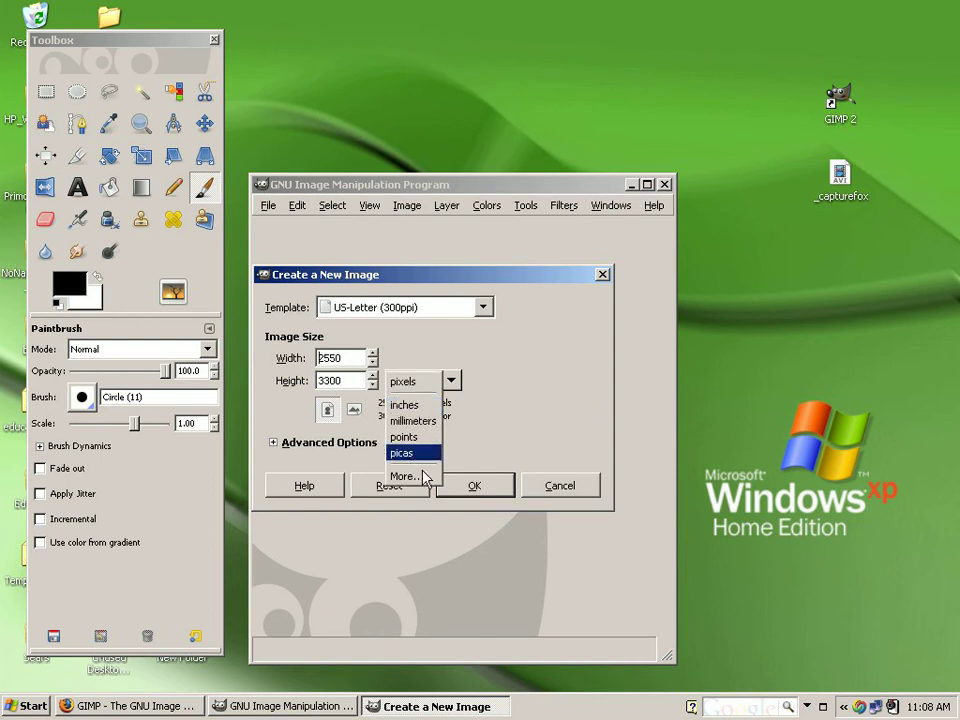
{"action": "left_click", "coordinate": [457, 382]}
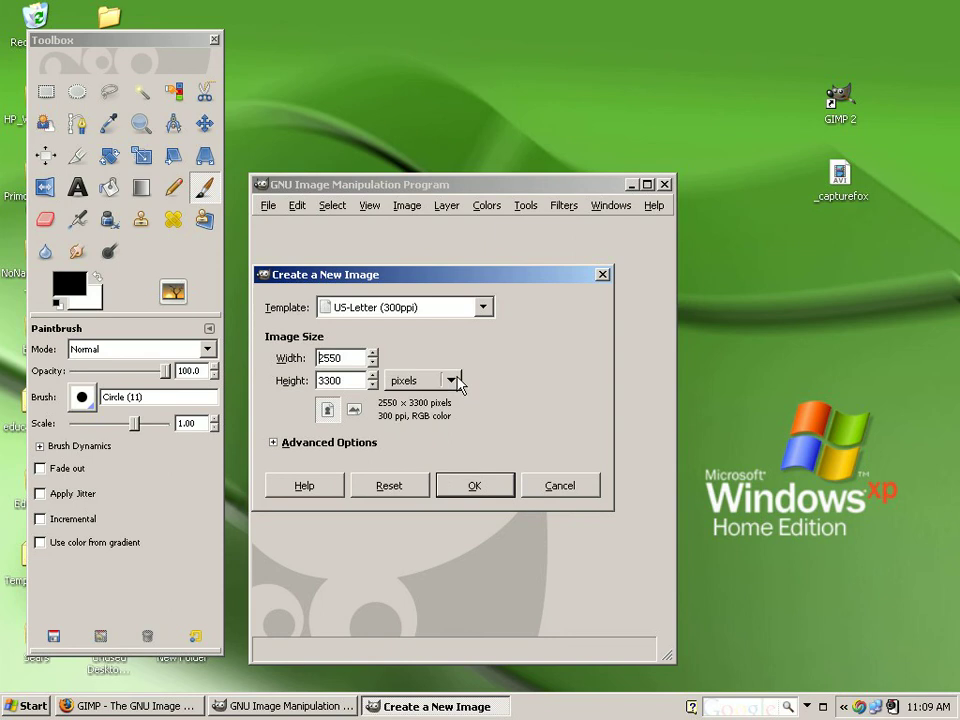
{"action": "left_click", "coordinate": [459, 382]}
{"action": "left_click", "coordinate": [418, 403]}
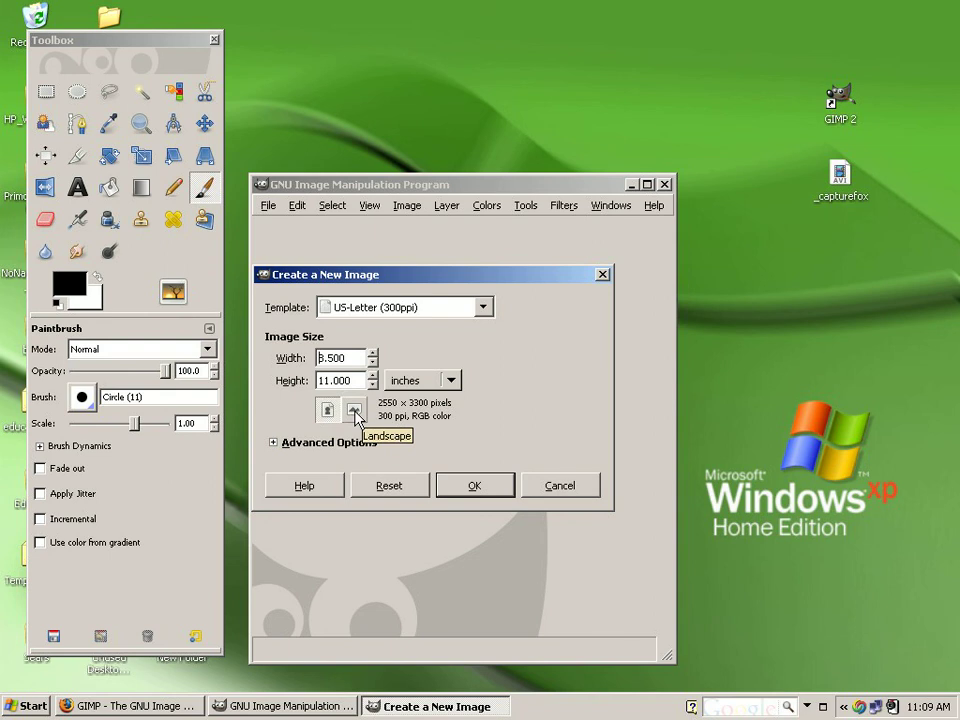
Step: Expand Advanced Options and keep 300 pixels/in resolution with RGB and background-color fill
{"action": "left_click", "coordinate": [312, 446]}
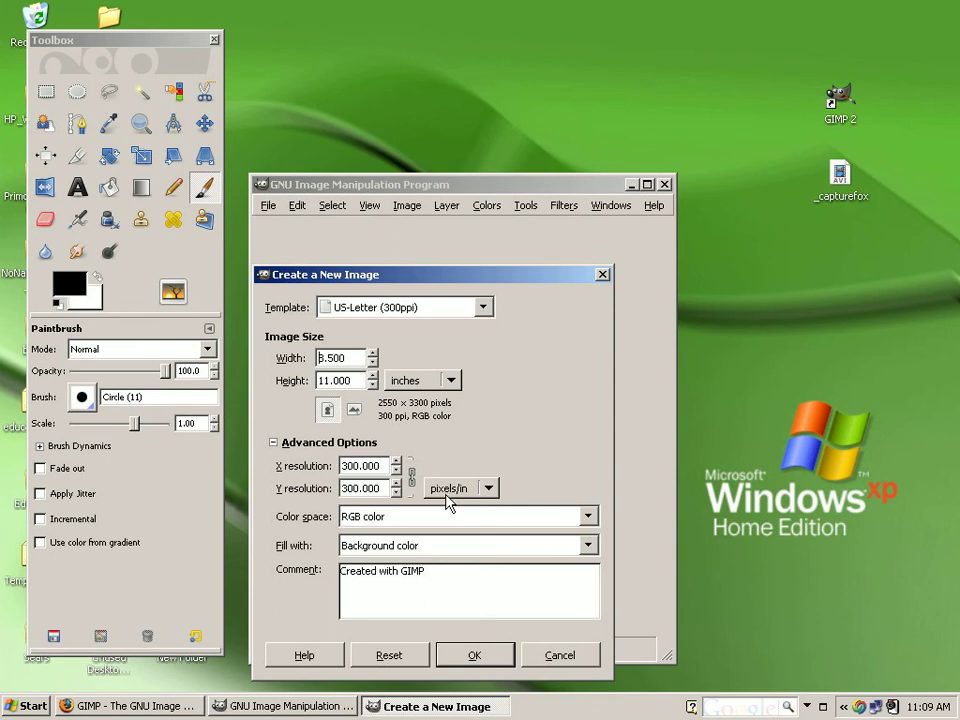
{"action": "left_click", "coordinate": [490, 492]}
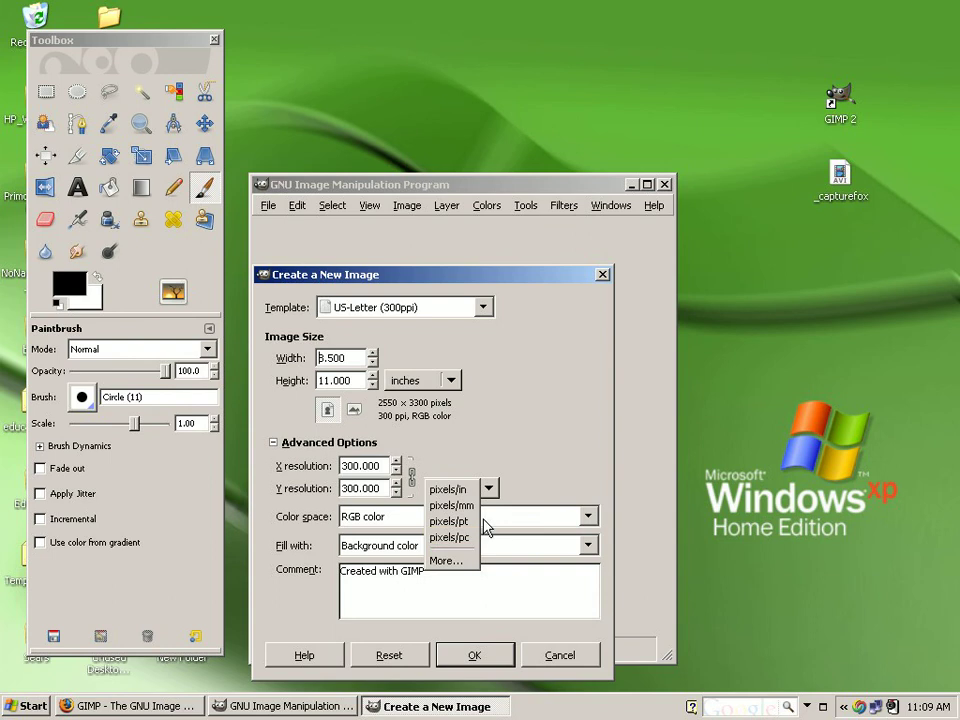
{"action": "left_click", "coordinate": [490, 493]}
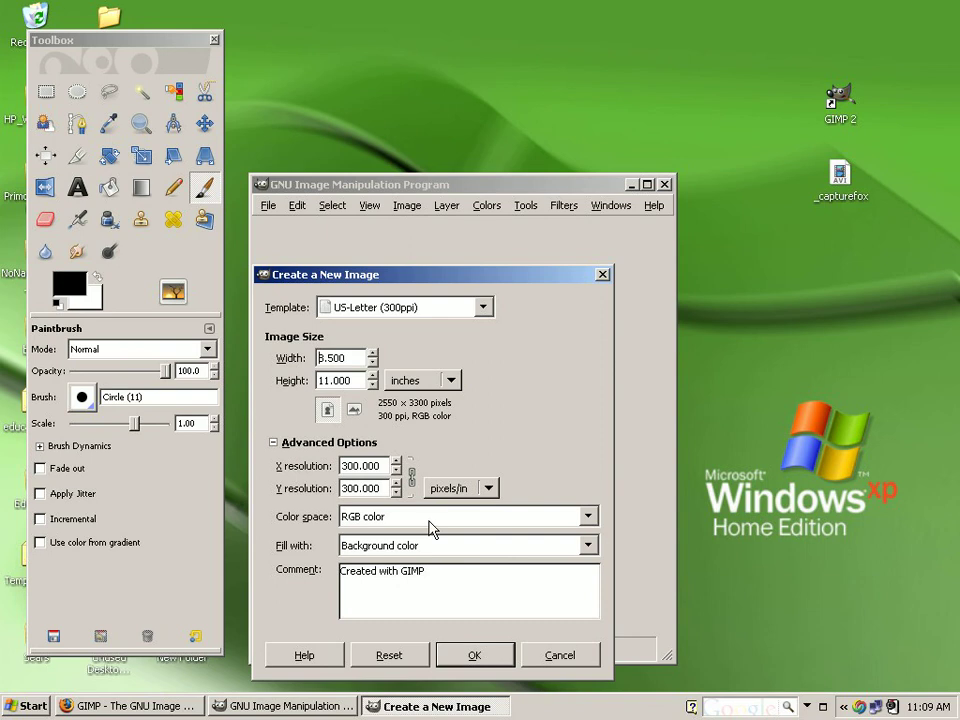
{"action": "left_click", "coordinate": [589, 516]}
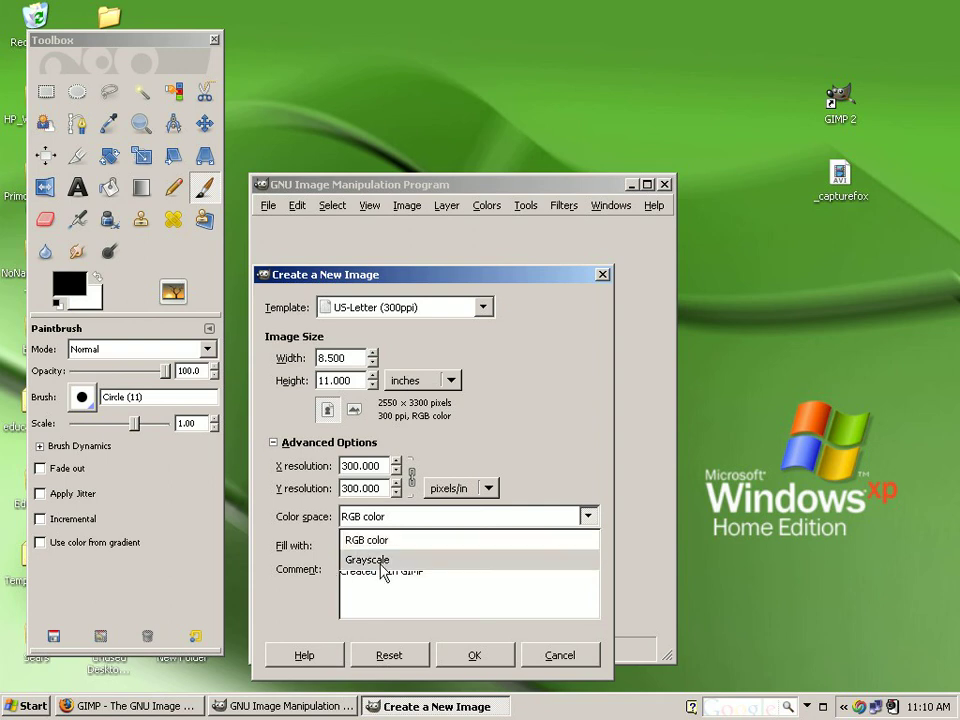
{"action": "left_click", "coordinate": [589, 517]}
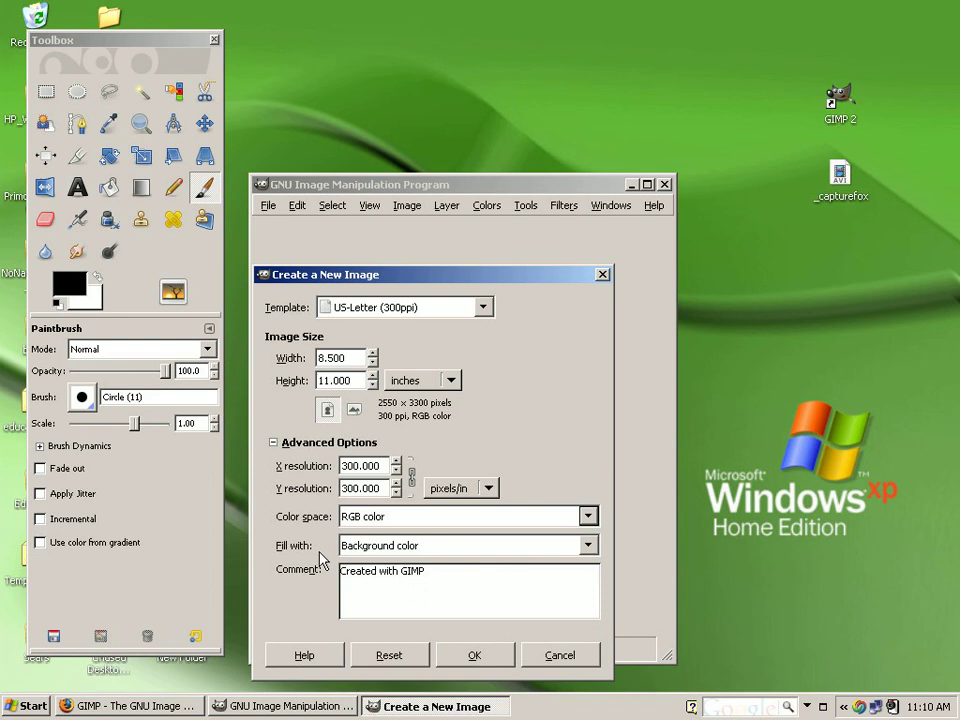
{"action": "left_click", "coordinate": [587, 548]}
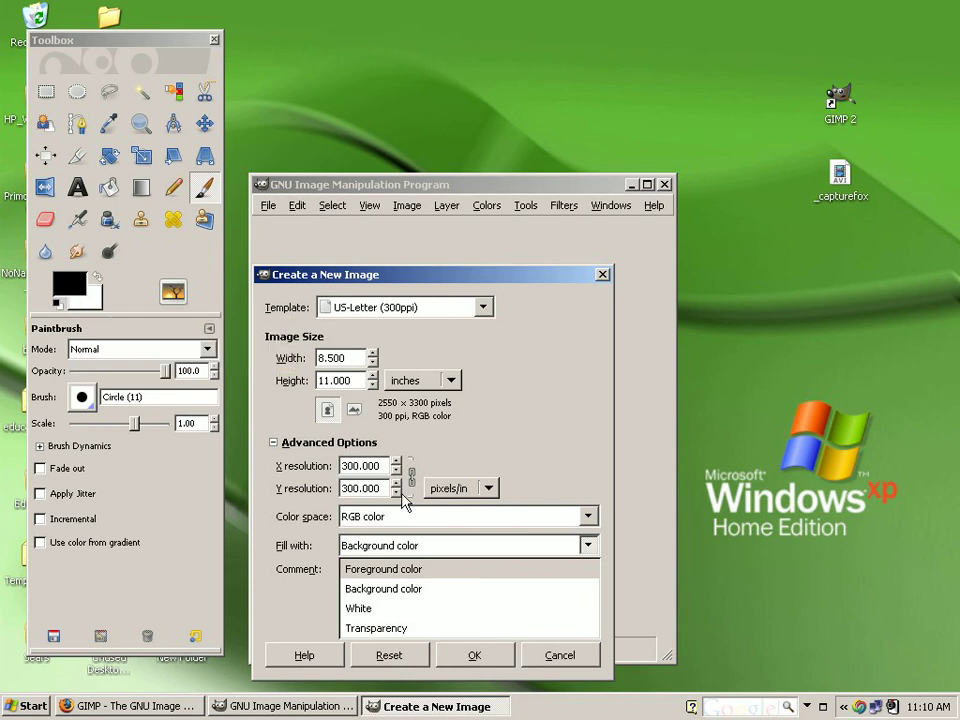
{"action": "left_click", "coordinate": [587, 554]}
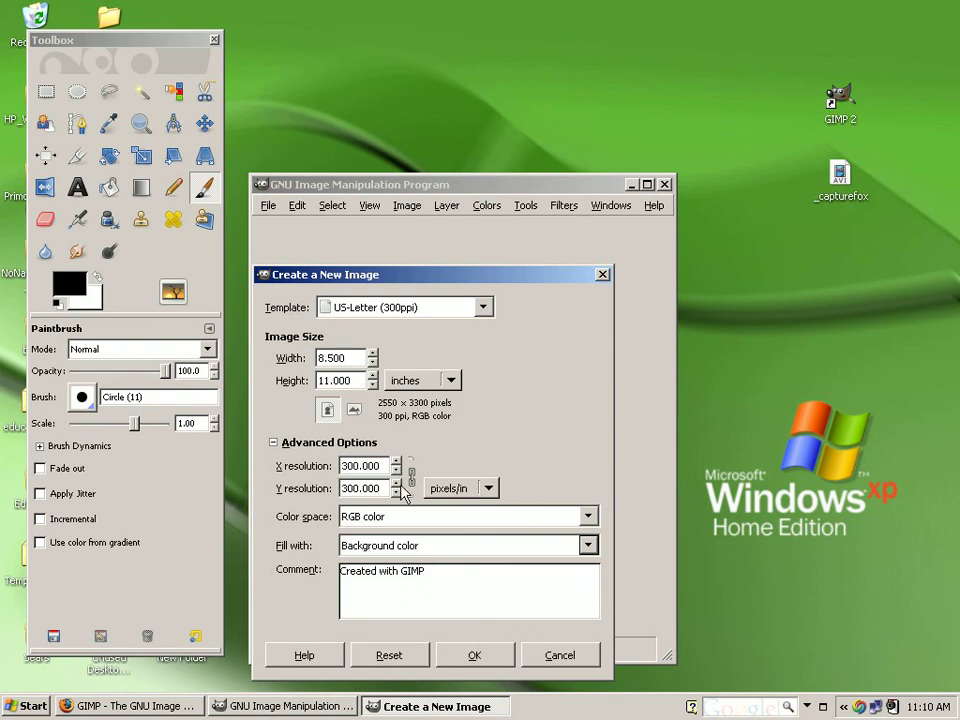
Step: Create the blank 2550×3300 image and name it 'first' for saving in My Pictures
{"action": "left_click", "coordinate": [470, 656]}
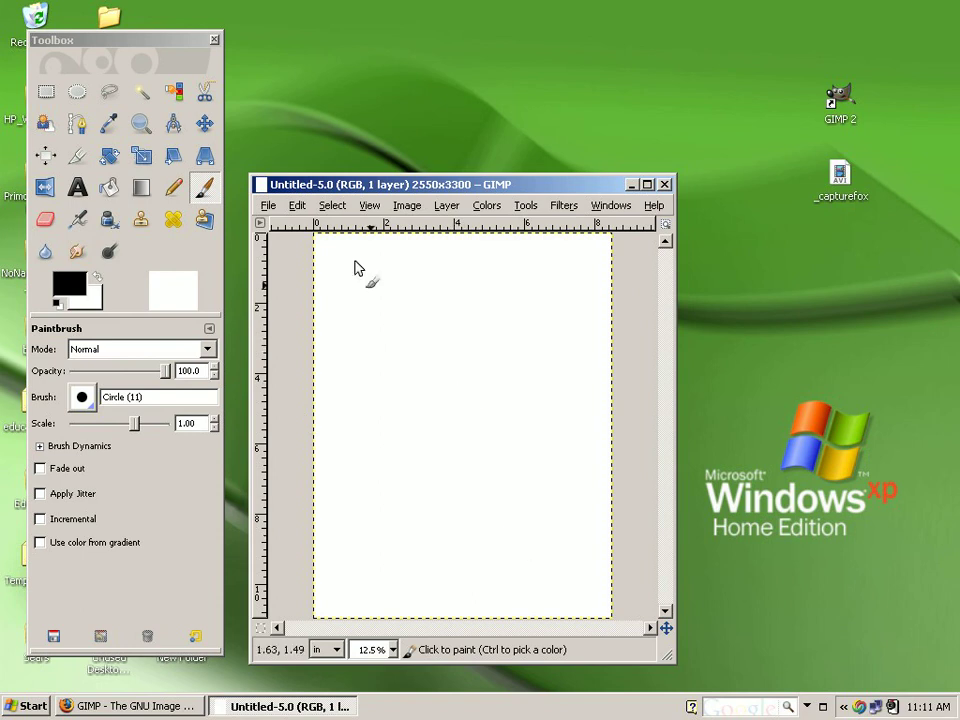
{"action": "left_click", "coordinate": [268, 206]}
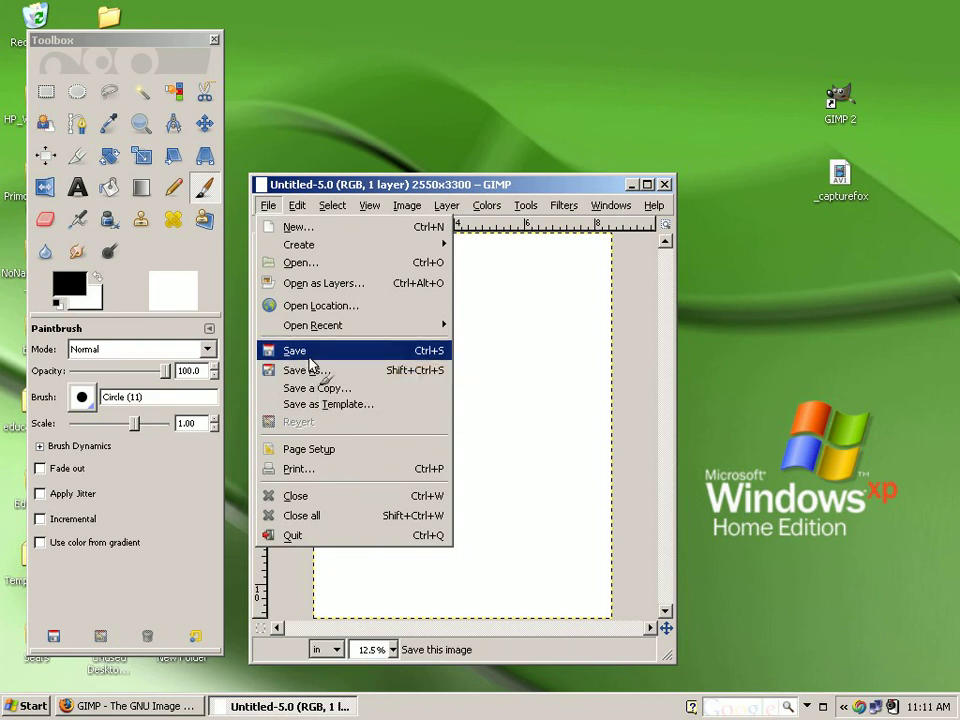
{"action": "left_click", "coordinate": [310, 355]}
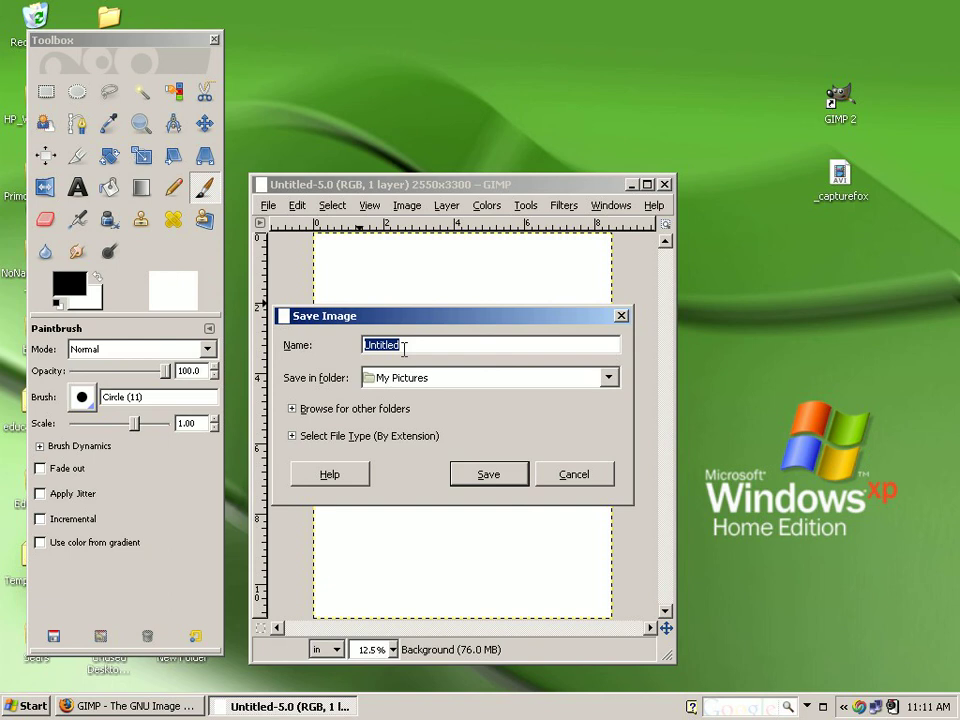
{"action": "type", "text": "first"}
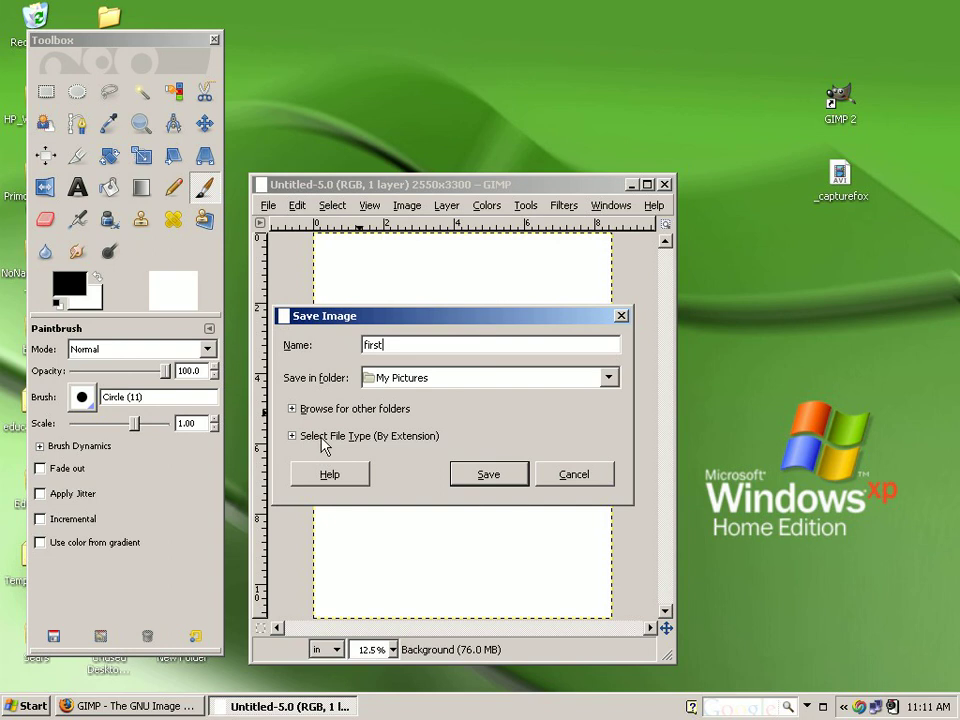
Step: Select JPEG image as the file type, changing the name to first.jpg
{"action": "left_click", "coordinate": [323, 437]}
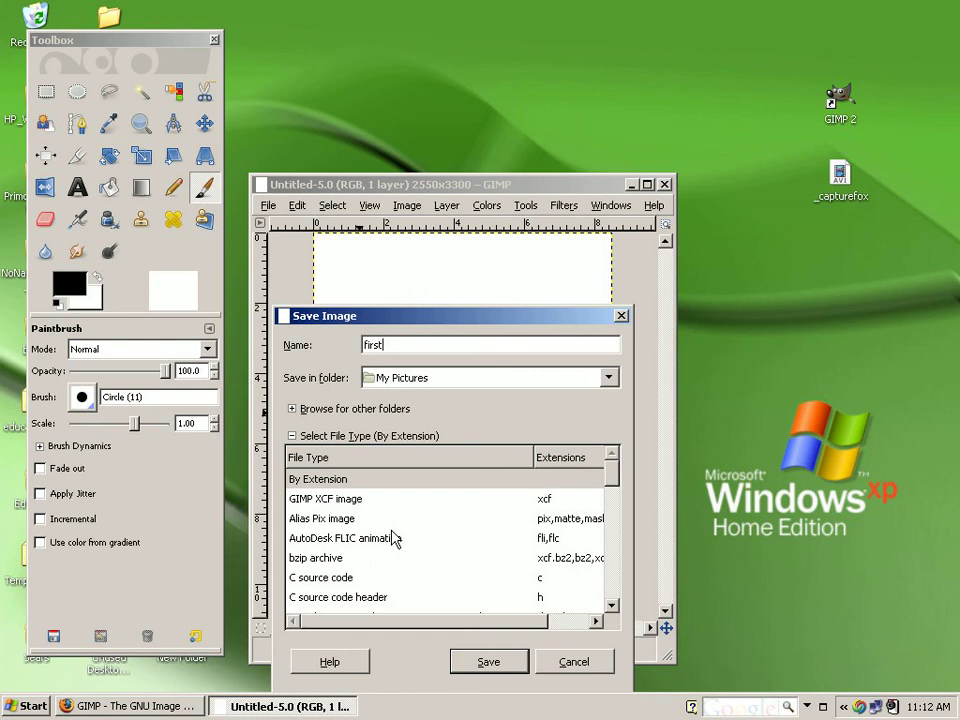
{"action": "scroll", "coordinate": [395, 538], "scroll_direction": "down", "scroll_amount": 1}
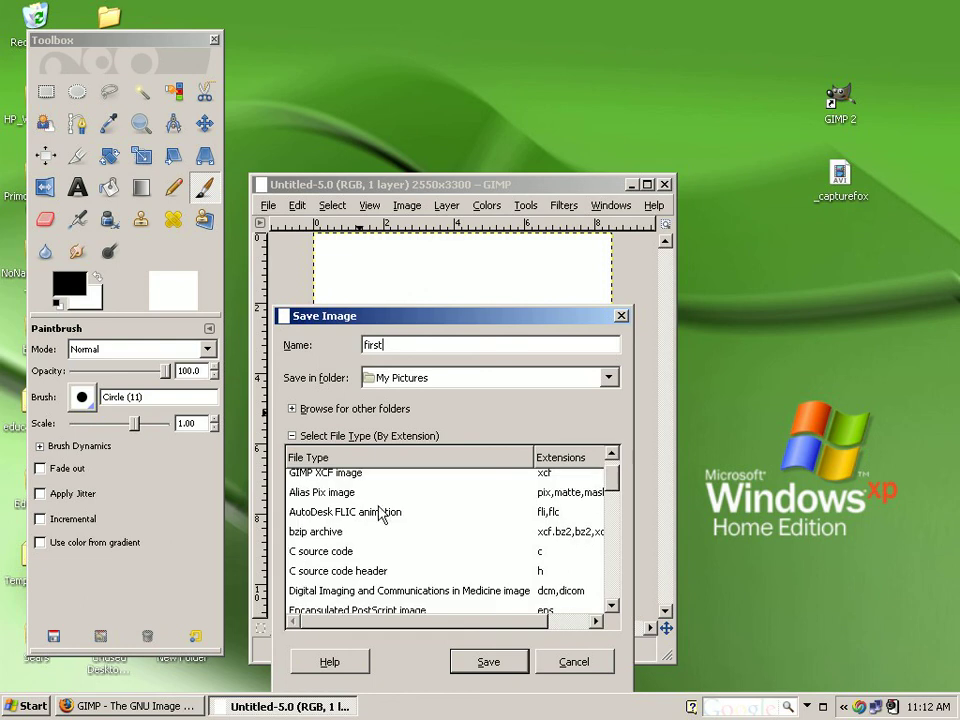
{"action": "scroll", "coordinate": [381, 512], "scroll_direction": "down", "scroll_amount": 1}
{"action": "scroll", "coordinate": [380, 513], "scroll_direction": "down", "scroll_amount": 2}
{"action": "scroll", "coordinate": [380, 513], "scroll_direction": "down", "scroll_amount": 3}
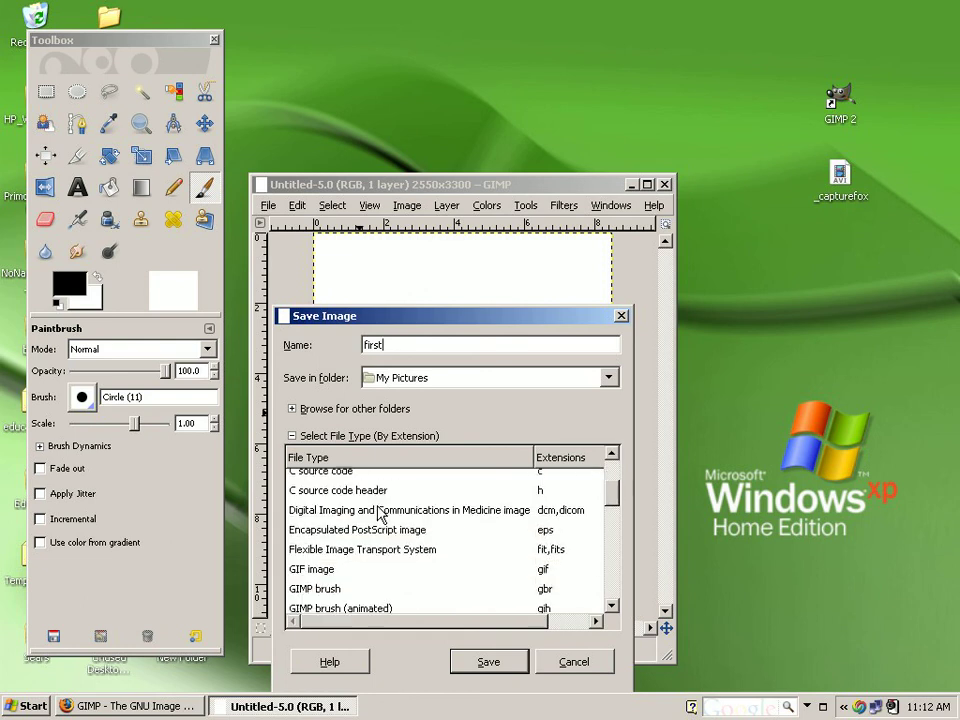
{"action": "scroll", "coordinate": [380, 513], "scroll_direction": "down", "scroll_amount": 1}
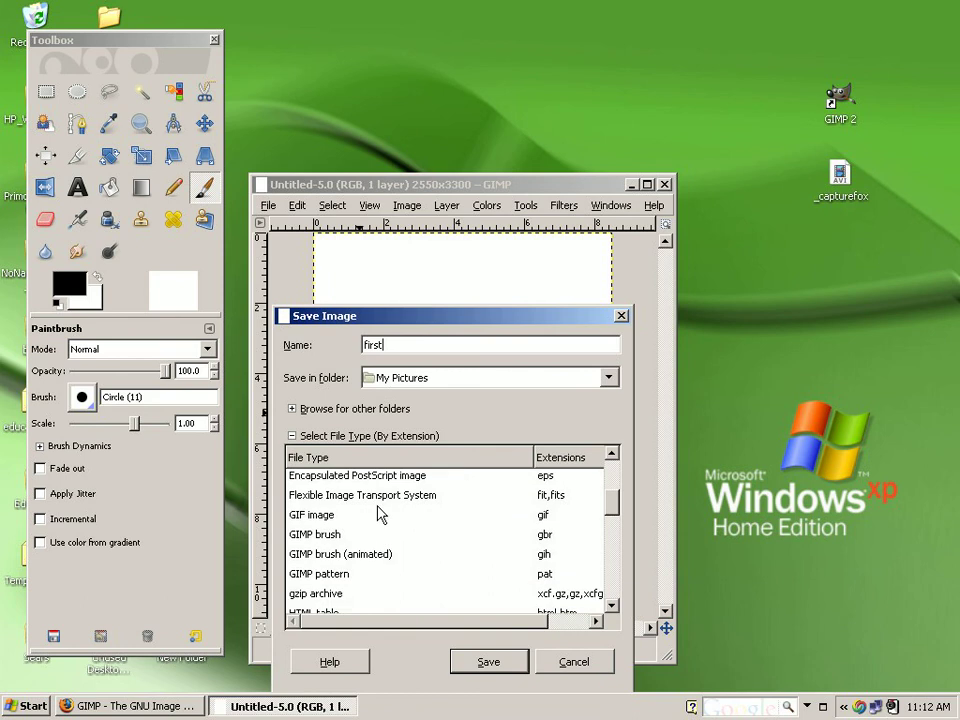
{"action": "scroll", "coordinate": [378, 514], "scroll_direction": "down", "scroll_amount": 1}
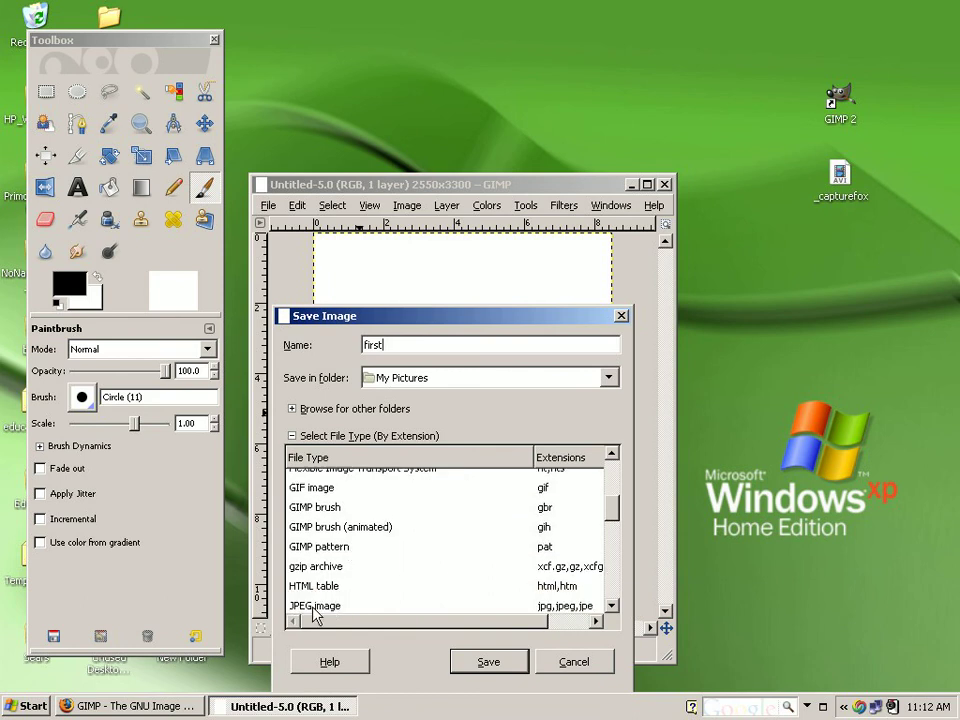
{"action": "scroll", "coordinate": [400, 590], "scroll_direction": "down", "scroll_amount": 1}
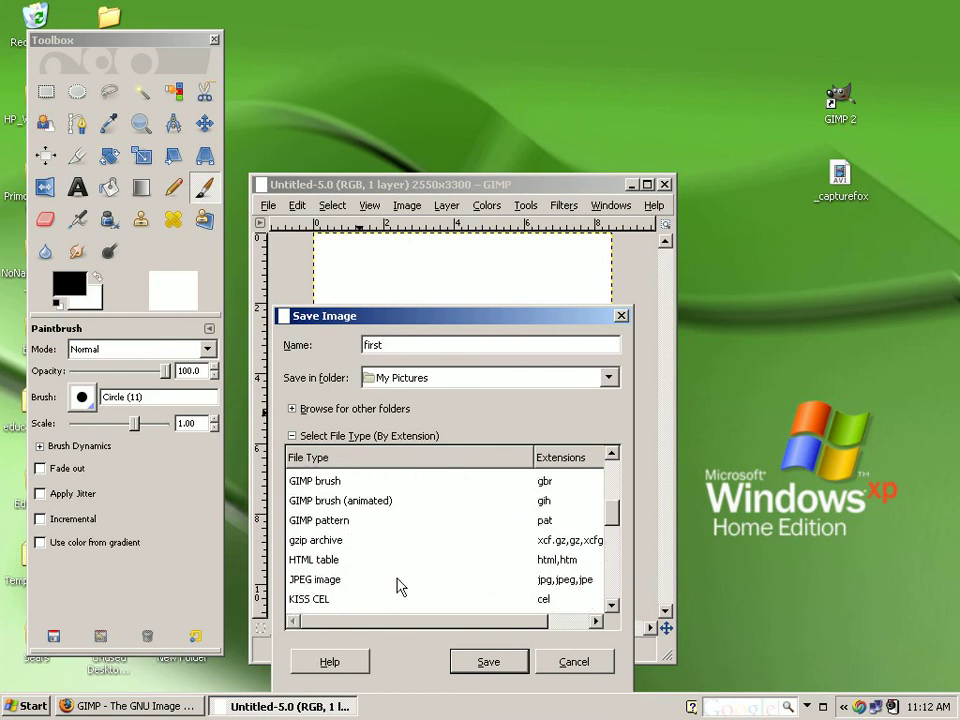
{"action": "left_click", "coordinate": [318, 578]}
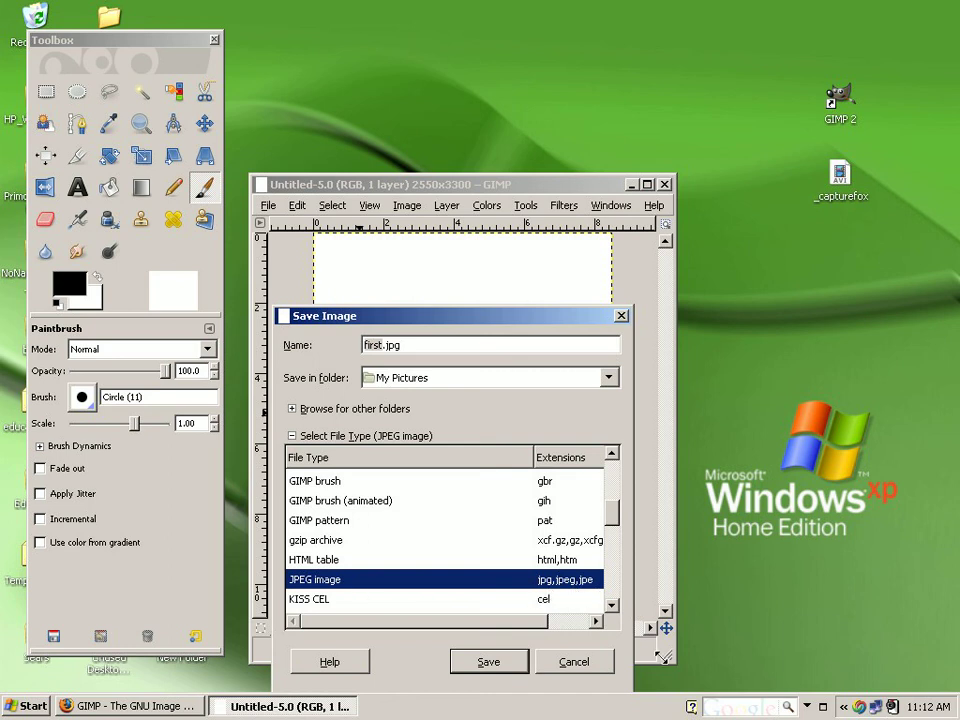
Step: Save first.jpg, agreeing on the second attempt to replace the existing file
{"action": "left_click", "coordinate": [487, 661]}
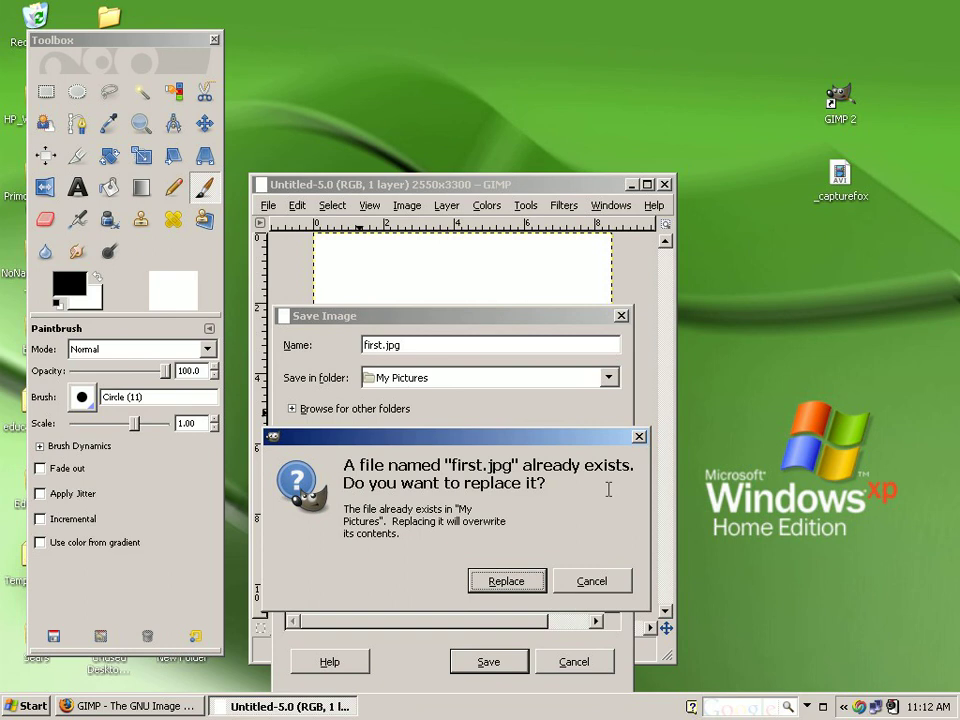
{"action": "left_click", "coordinate": [571, 590]}
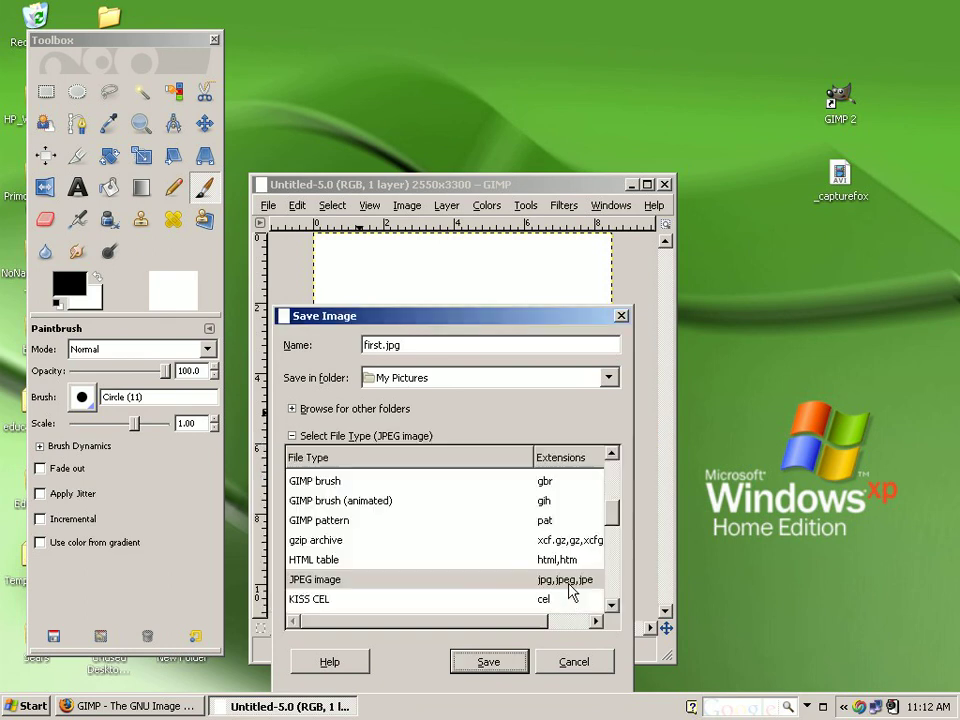
{"action": "left_click", "coordinate": [491, 660]}
{"action": "left_click", "coordinate": [497, 586]}
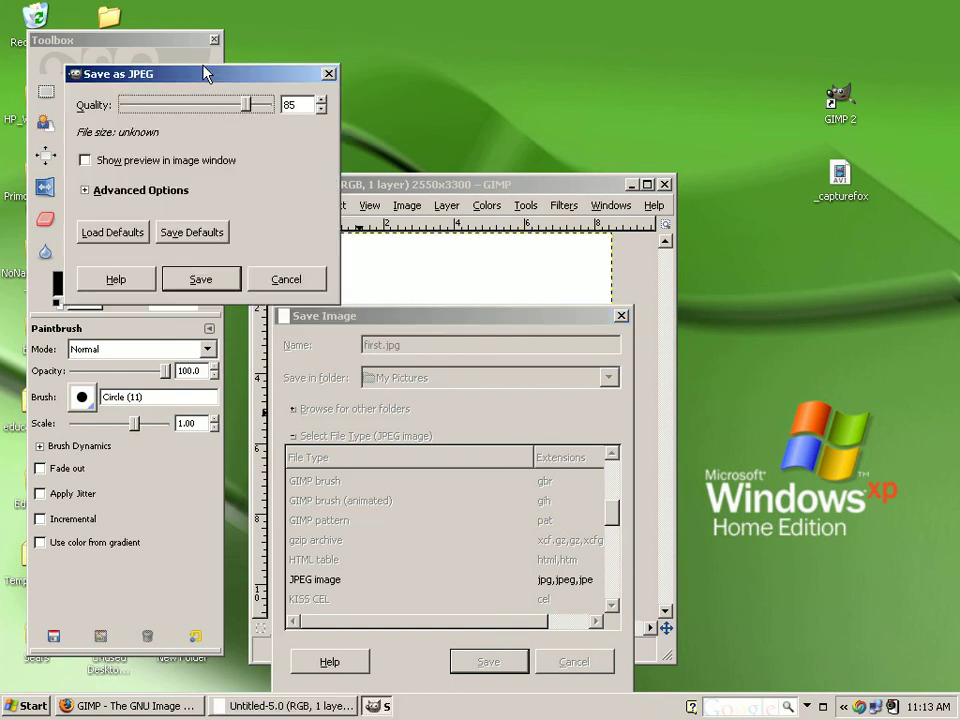
Step: Set JPEG quality to 84 and enable in-image preview, showing a 48.8 kB estimate
{"action": "left_click_drag", "start_coordinate": [203, 79], "coordinate": [432, 345]}
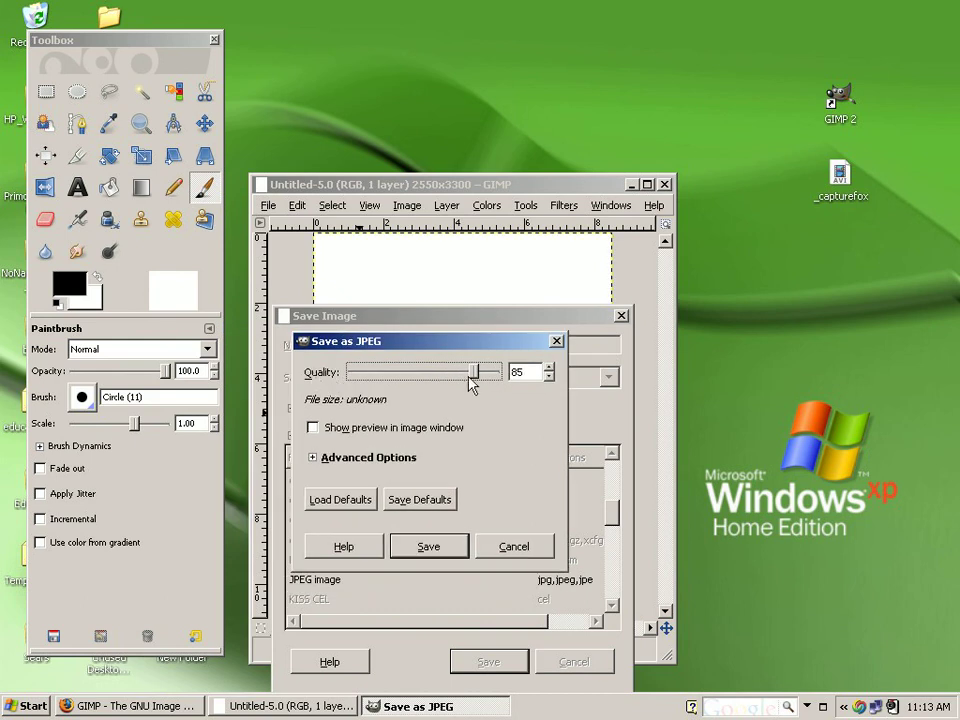
{"action": "mouse_move", "coordinate": [474, 372]}
{"action": "left_mouse_down"}
{"action": "mouse_move", "coordinate": [356, 376]}
{"action": "mouse_move", "coordinate": [488, 376]}
{"action": "mouse_move", "coordinate": [398, 376]}
{"action": "mouse_move", "coordinate": [487, 376]}
{"action": "mouse_move", "coordinate": [471, 378]}
{"action": "left_mouse_up"}
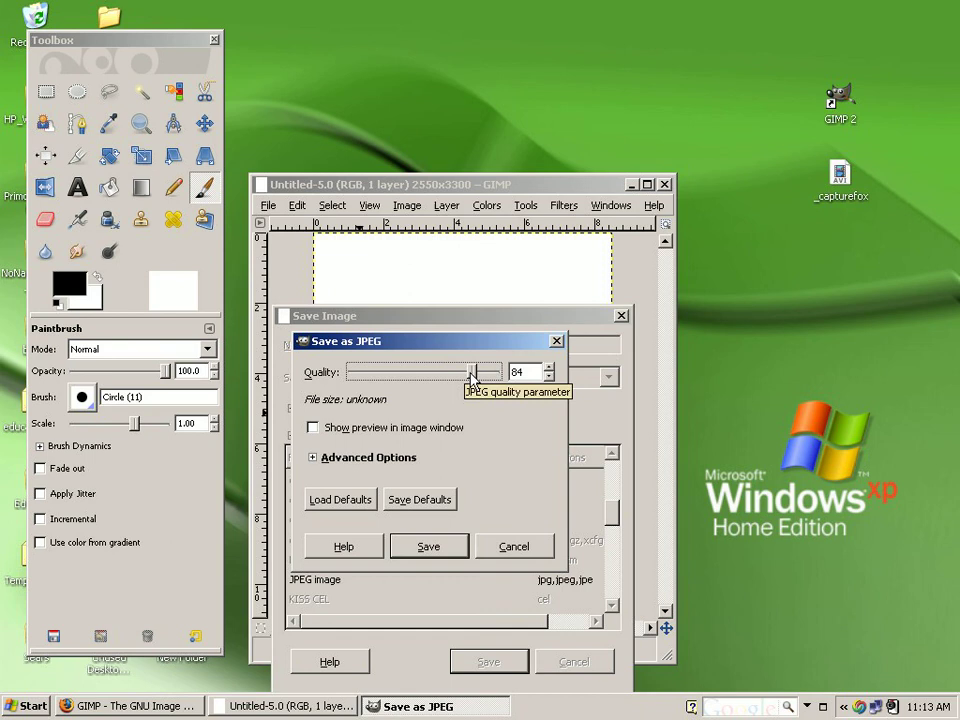
{"action": "left_click", "coordinate": [548, 367]}
{"action": "left_click", "coordinate": [548, 367]}
{"action": "left_click", "coordinate": [548, 377]}
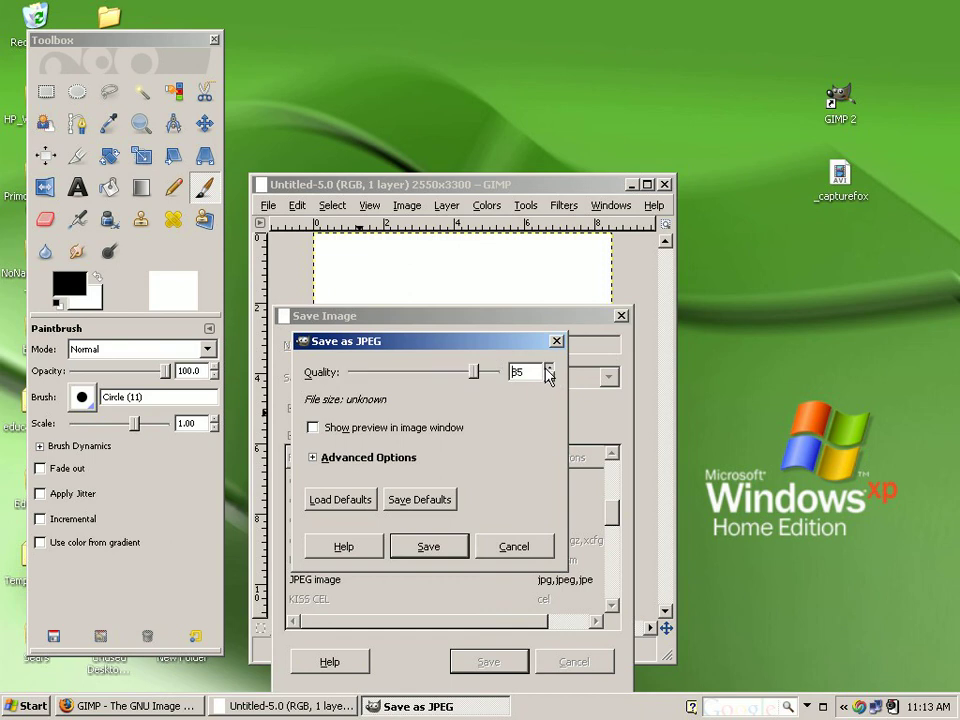
{"action": "left_click", "coordinate": [548, 377]}
{"action": "left_click", "coordinate": [314, 430]}
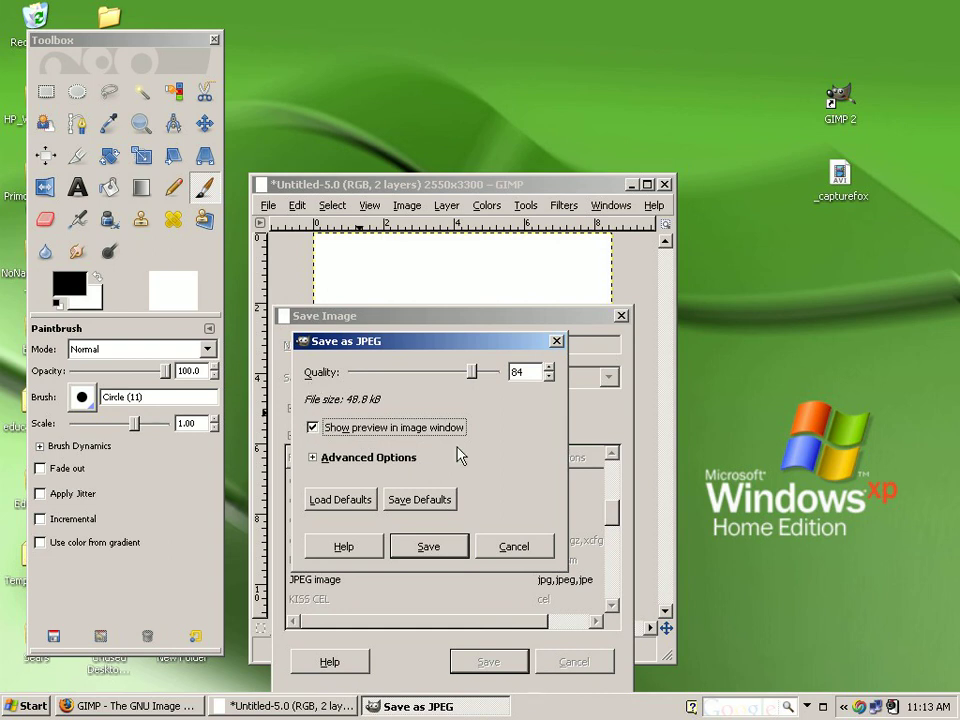
Step: Expand the advanced JPEG options and reposition the dialog so they fit on screen
{"action": "left_click", "coordinate": [330, 459]}
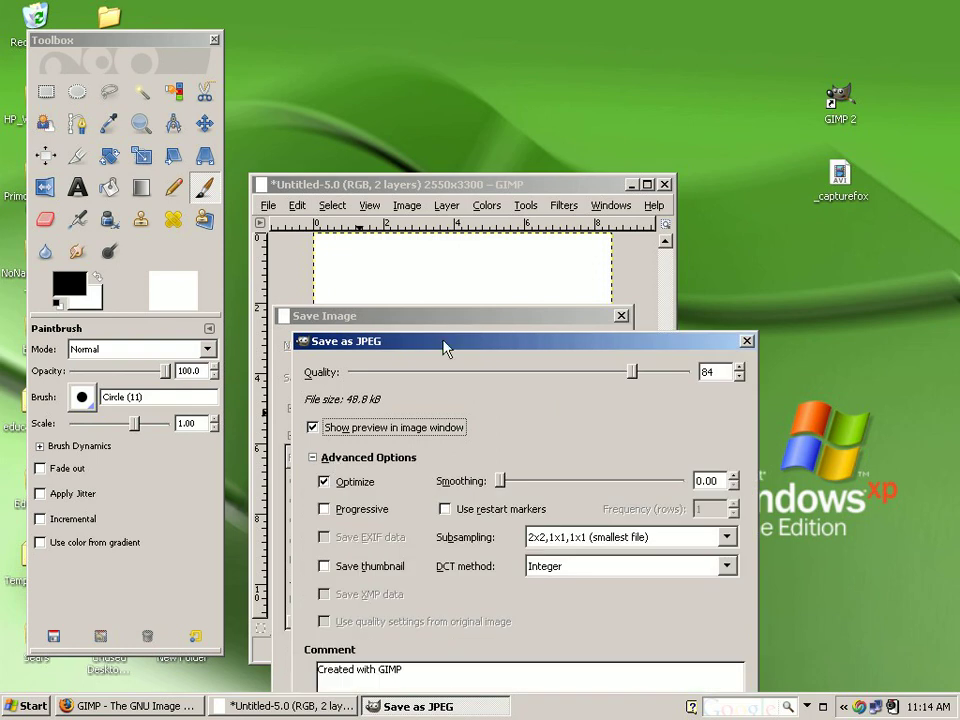
{"action": "left_click_drag", "start_coordinate": [445, 348], "coordinate": [403, 191]}
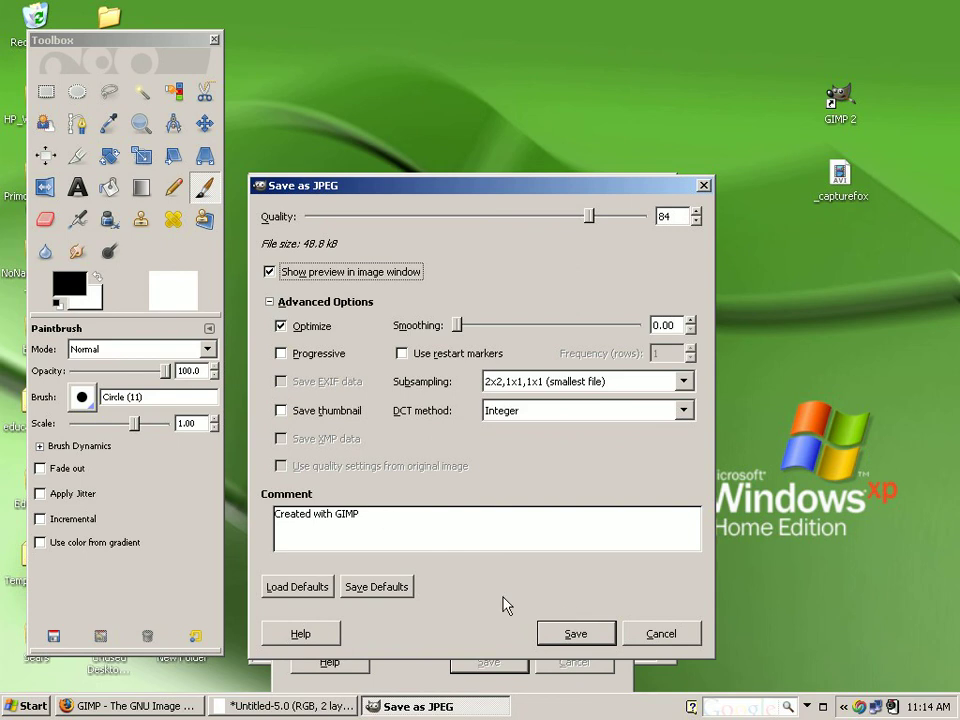
Step: Save the JPEG at quality 84, completing first.jpg
{"action": "left_click", "coordinate": [574, 634]}
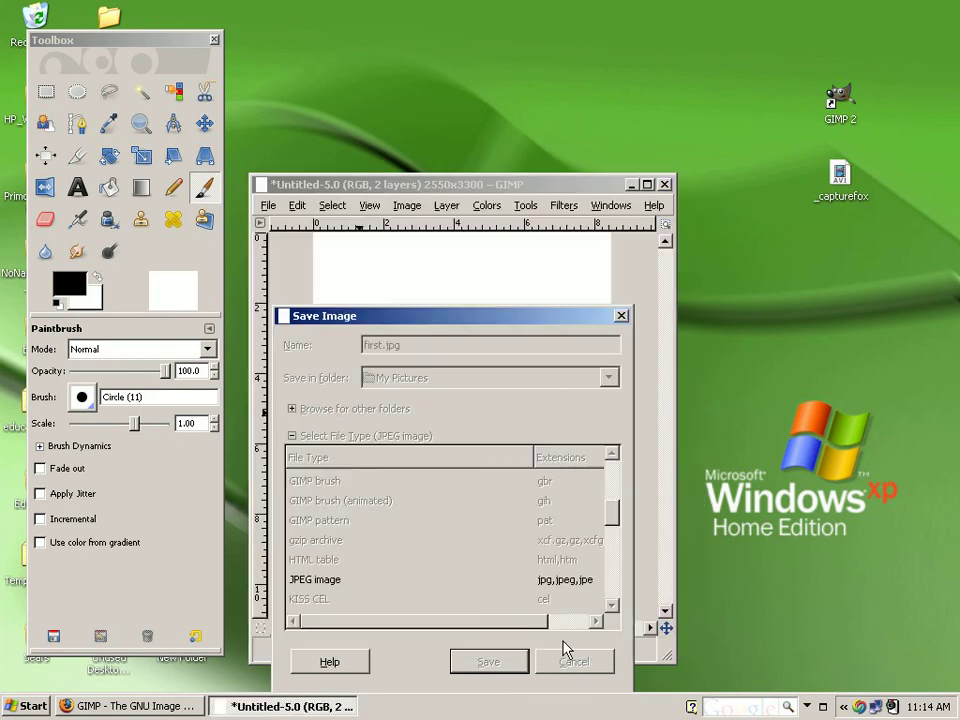